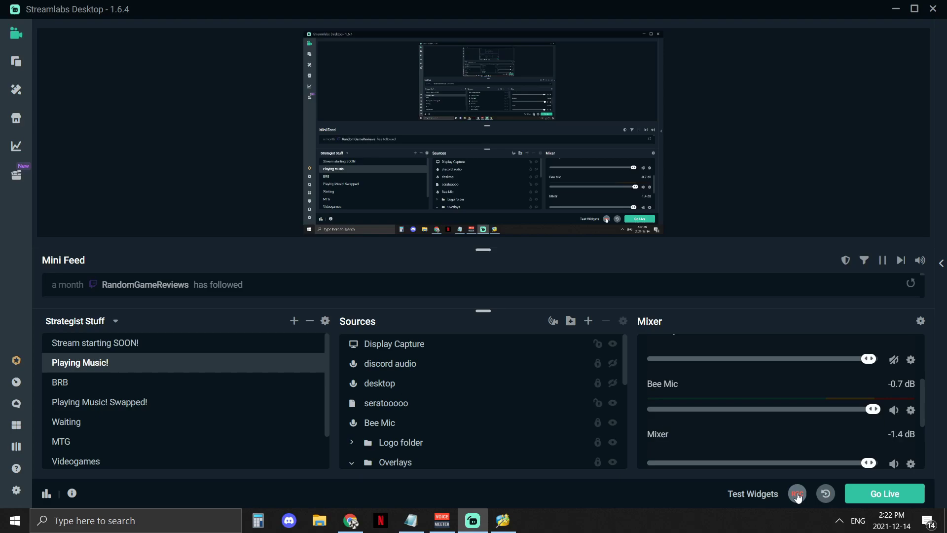
- Start the Streamlabs recording and review Chrome's Google results for 'mini tool partition wizard'
click(797, 496)
key(alt+Tab)
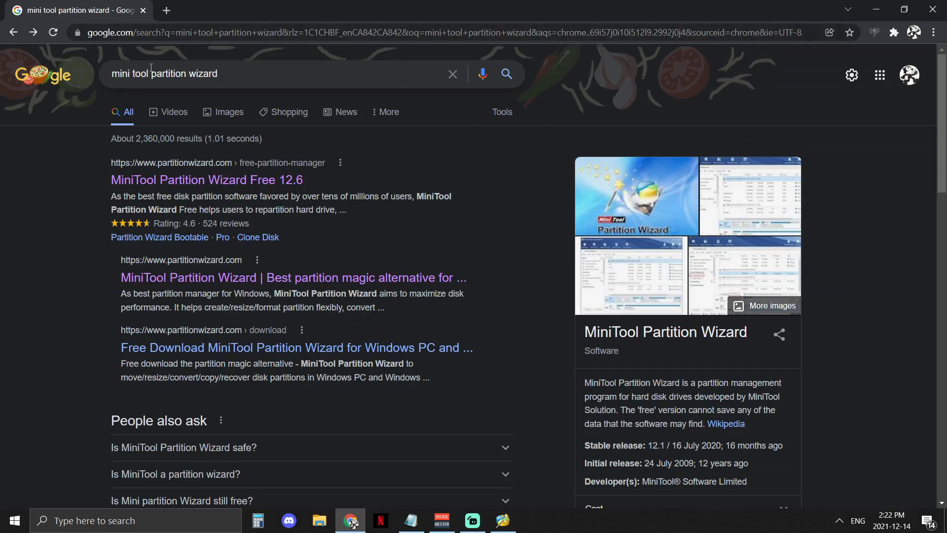
triple_click(204, 71)
click(416, 186)
click(276, 182)
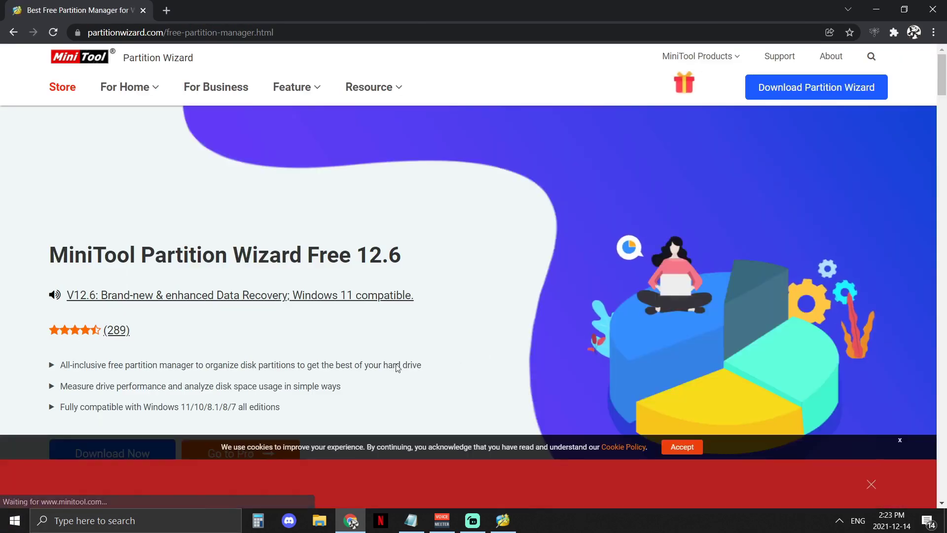
scroll(373, 368, down, 1)
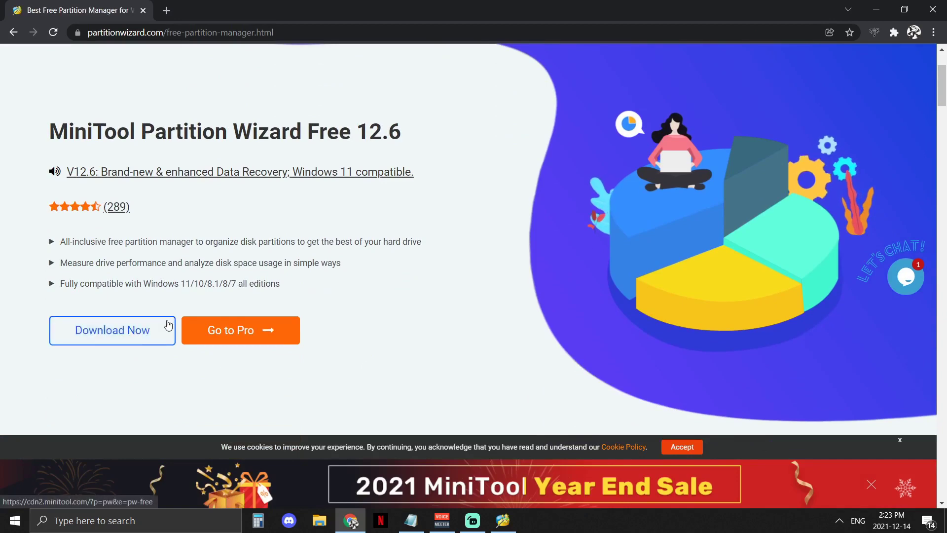
scroll(165, 198, up, 3)
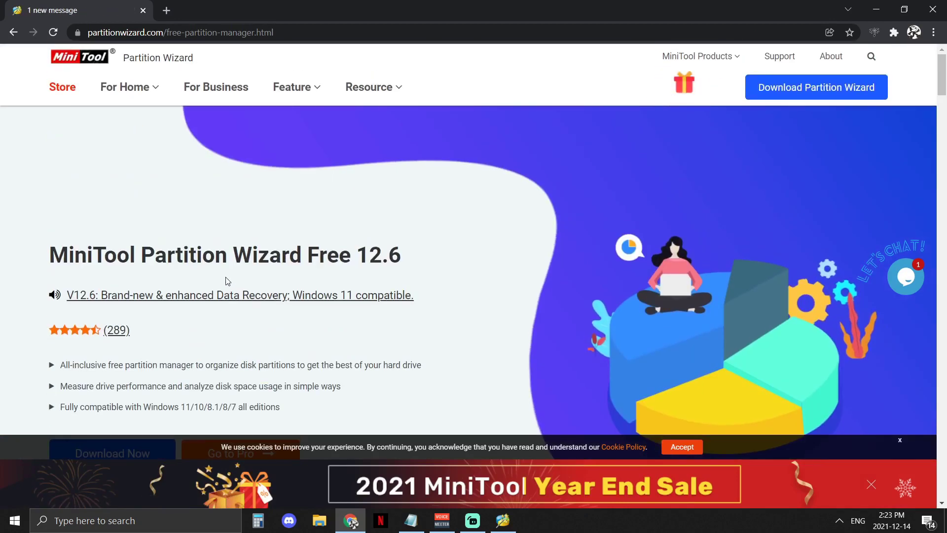
click(14, 32)
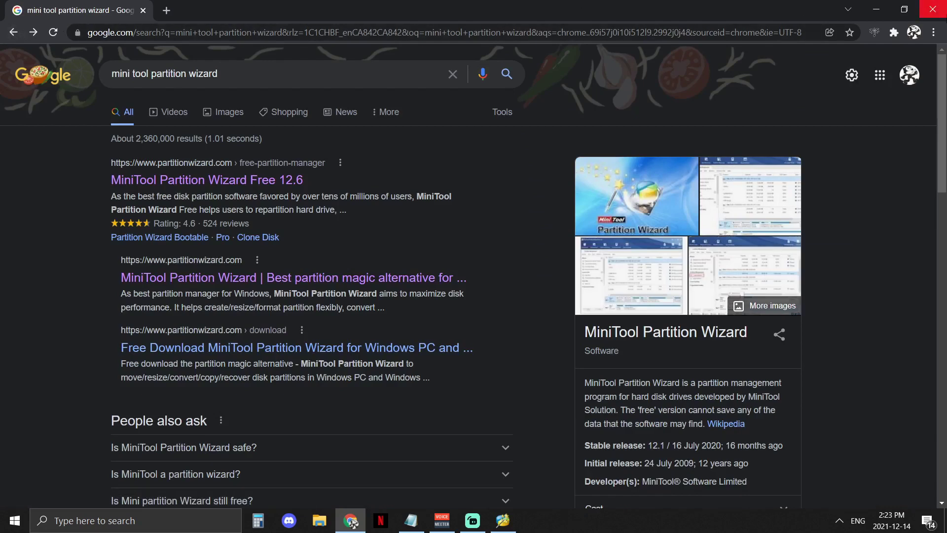
- Close Chrome, switch to MiniTool Partition Wizard, and select Disk 2, the 465.73 GB SanDisk USB drive
click(934, 12)
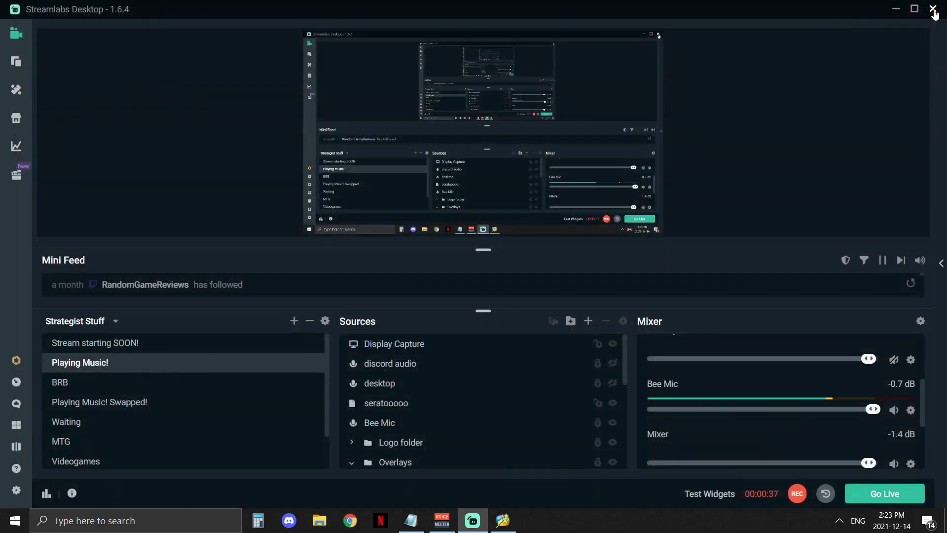
click(502, 520)
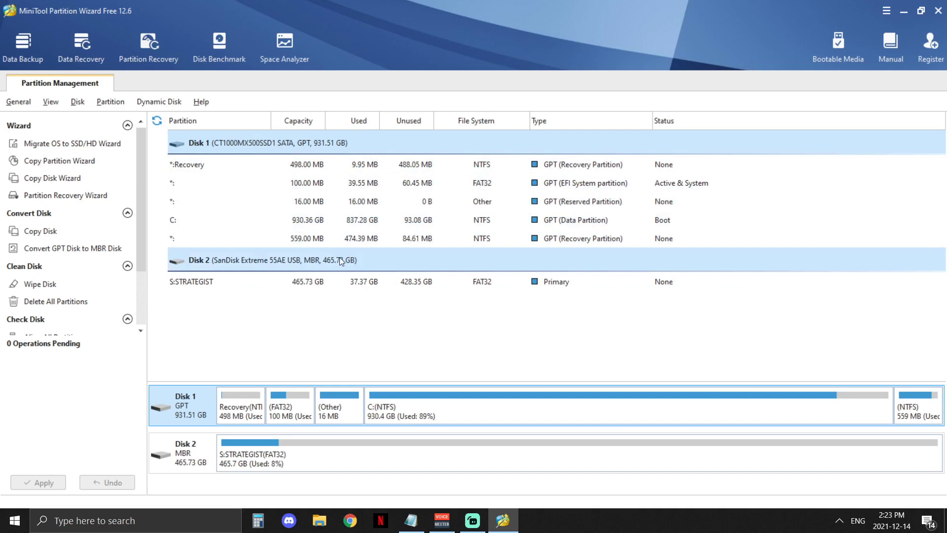
click(230, 260)
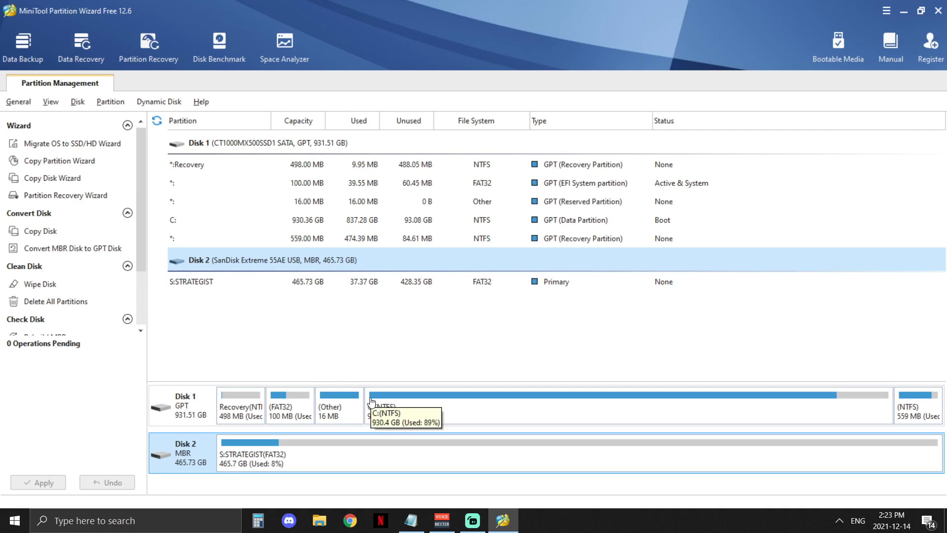
click(344, 285)
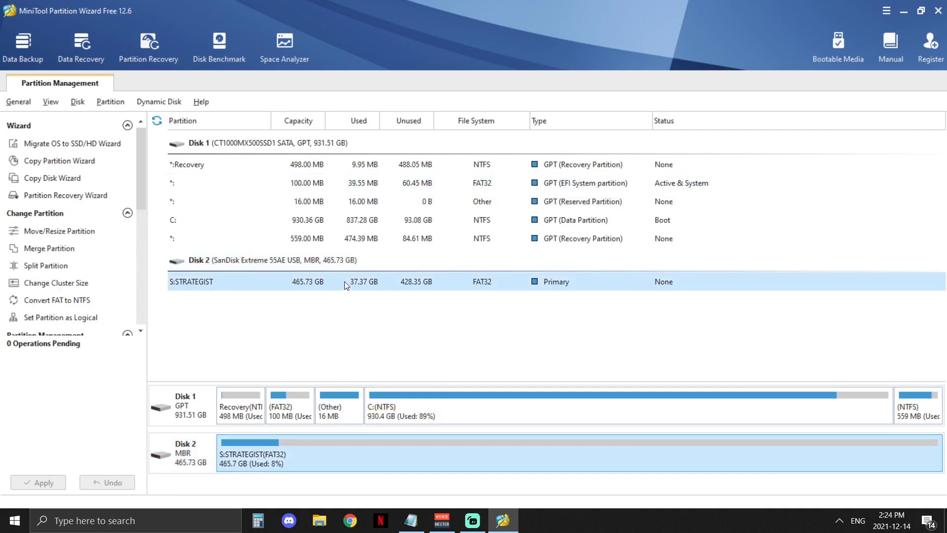
right_click(198, 452)
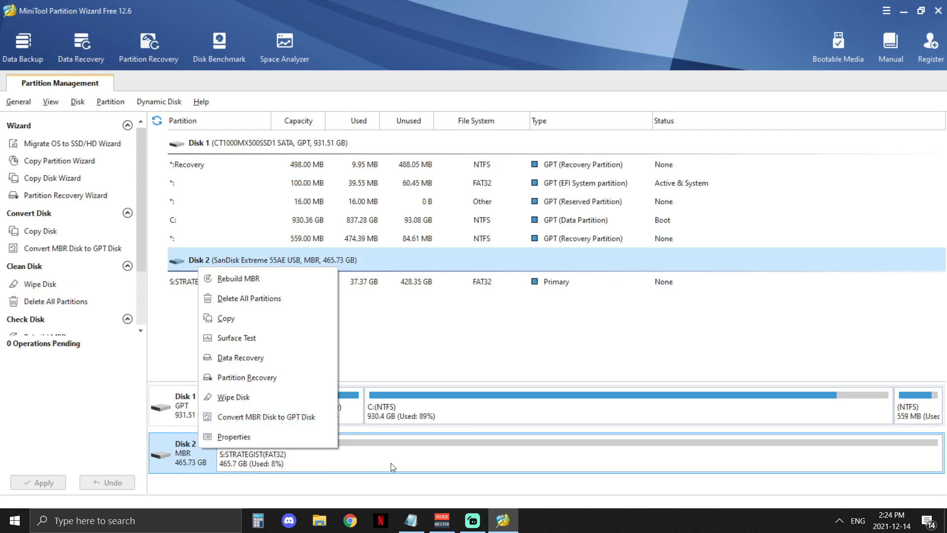
click(434, 489)
right_click(187, 452)
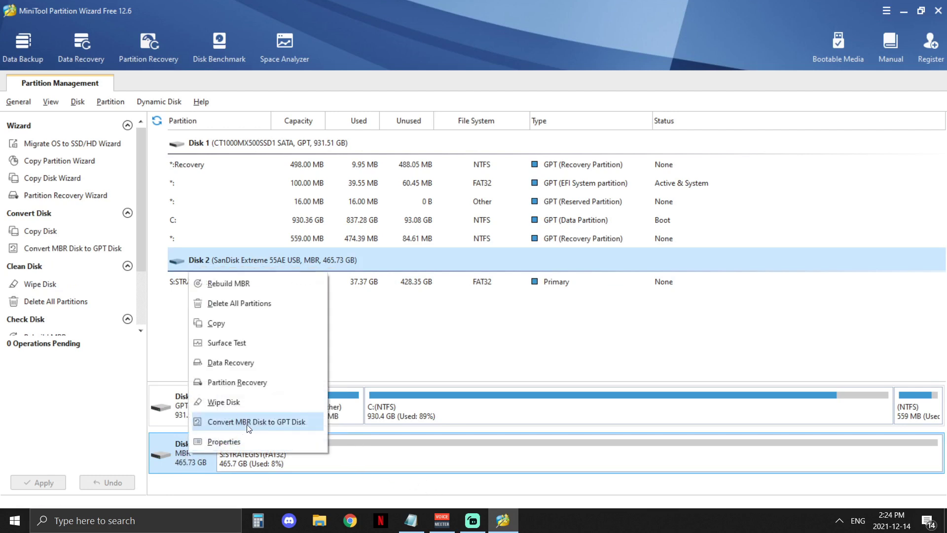
click(288, 488)
right_click(188, 404)
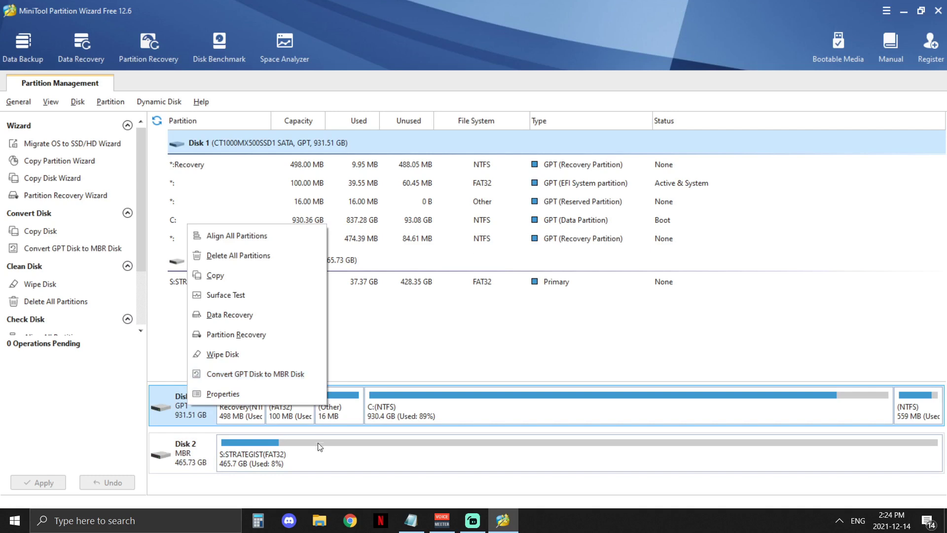
click(296, 471)
right_click(188, 457)
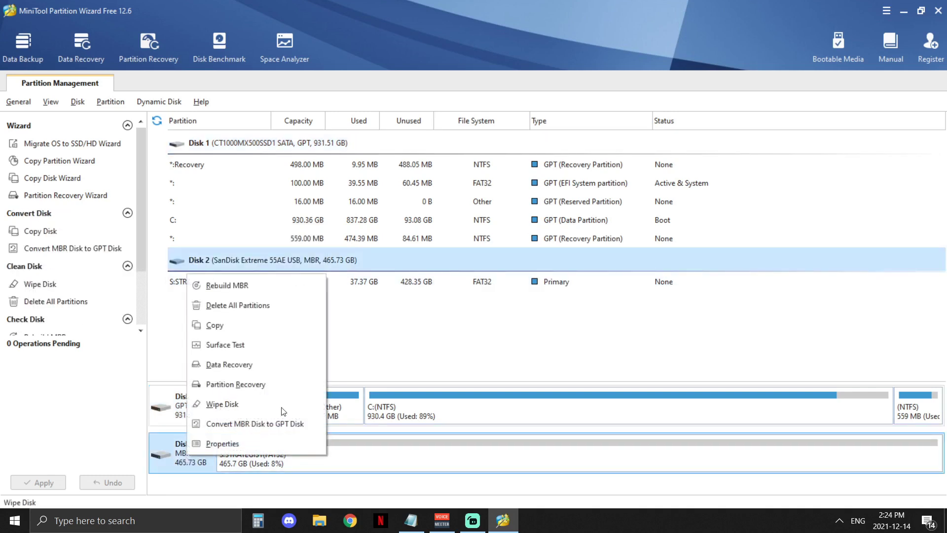
click(458, 345)
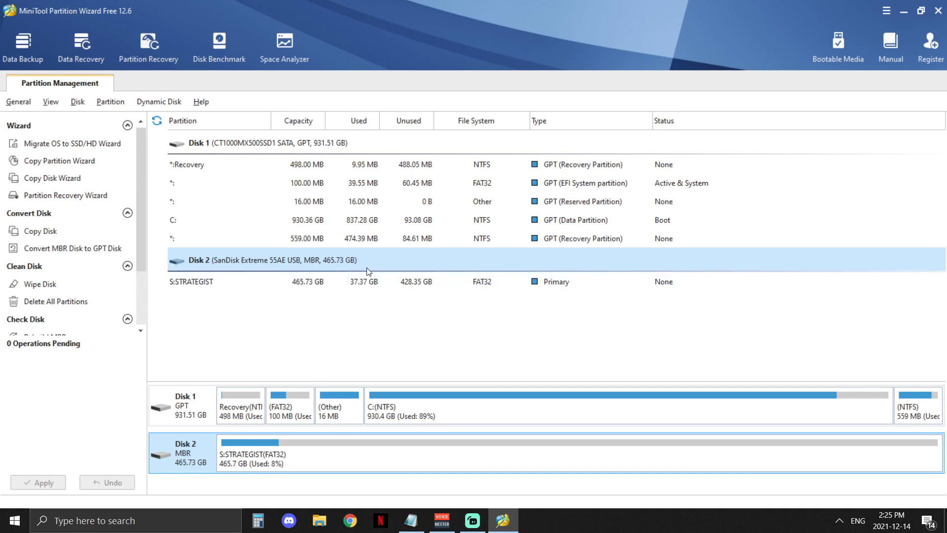
click(346, 289)
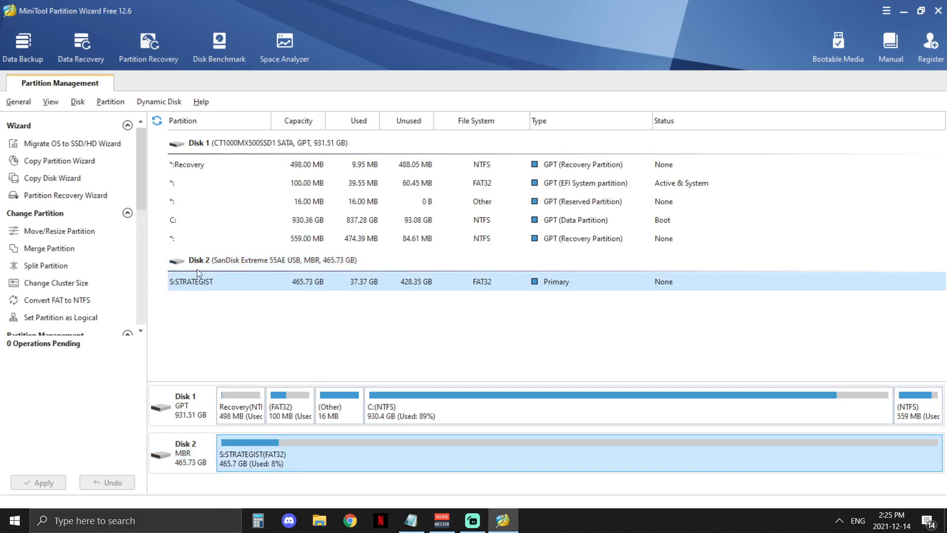
click(288, 201)
click(429, 164)
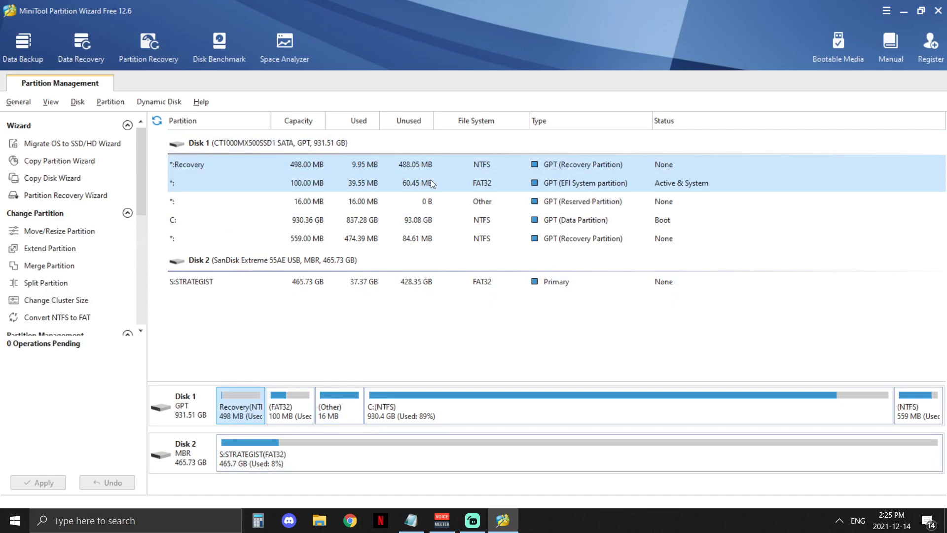
click(438, 206)
click(439, 220)
click(439, 236)
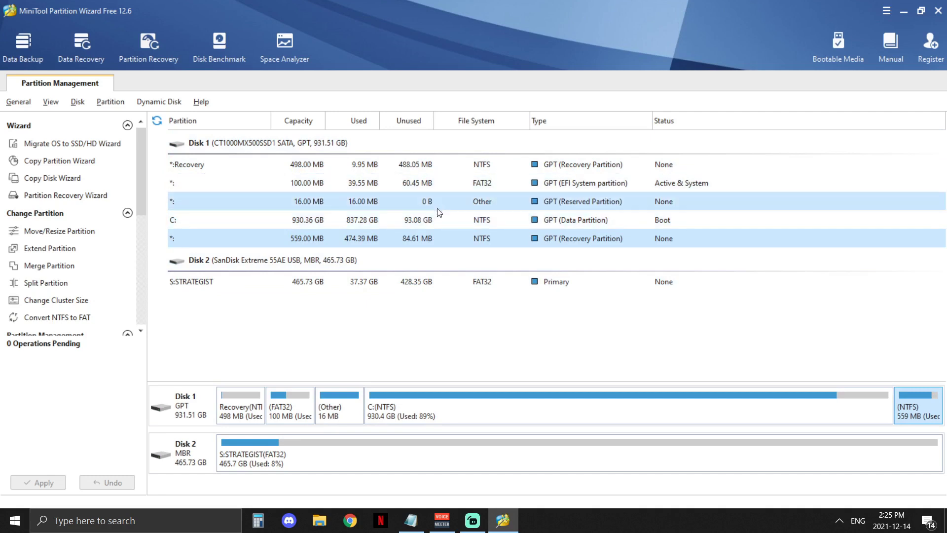
click(428, 281)
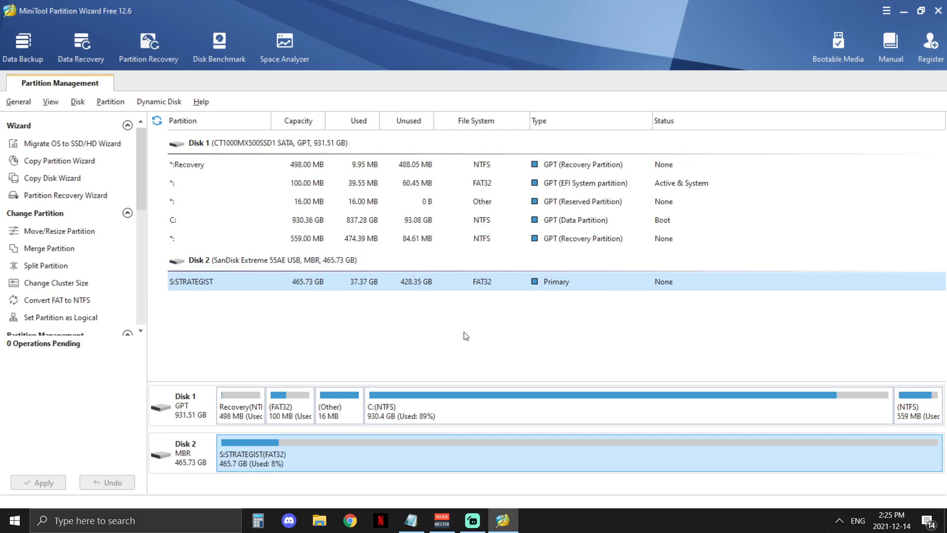
right_click(439, 353)
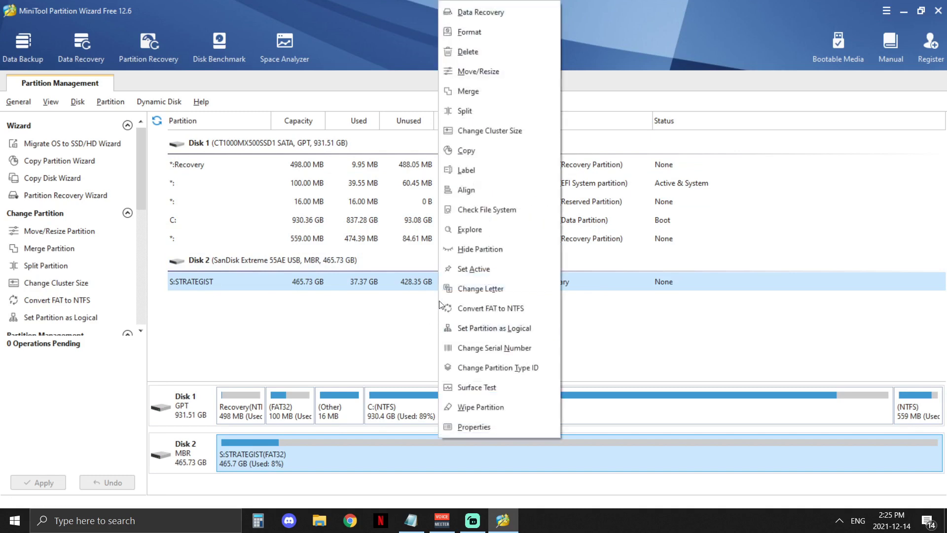
right_click(415, 285)
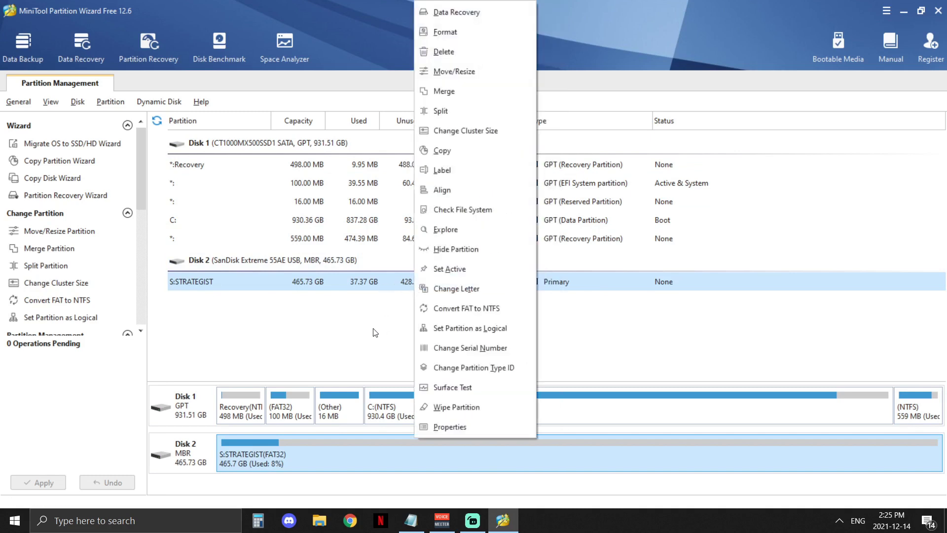
click(363, 315)
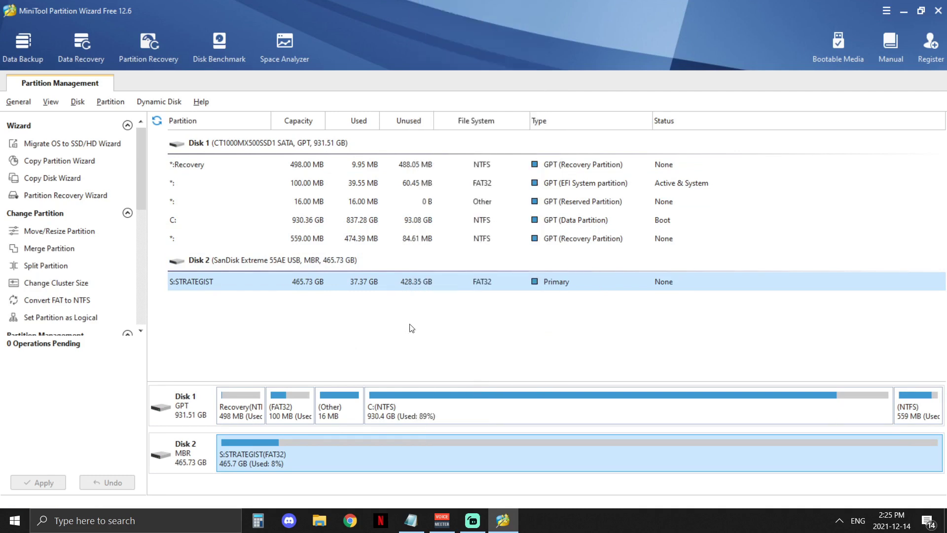
click(179, 457)
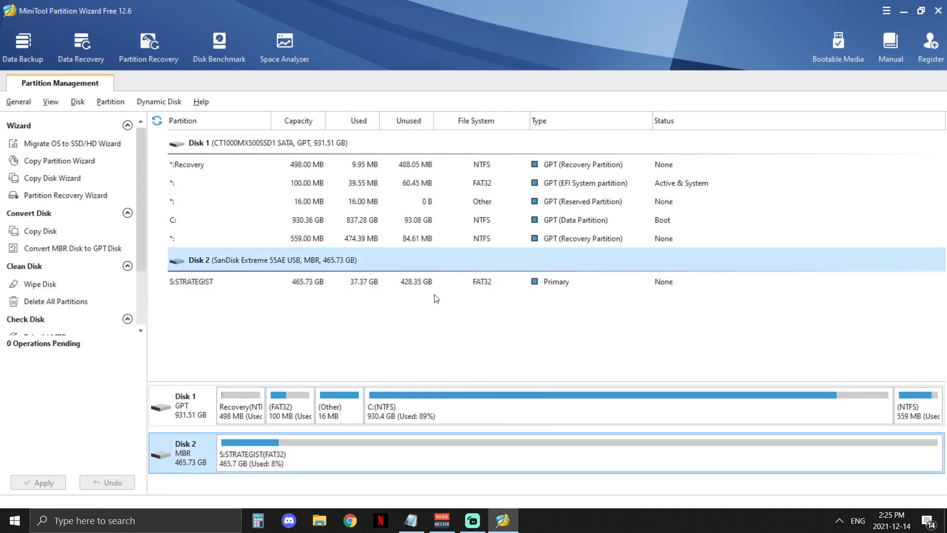
click(464, 286)
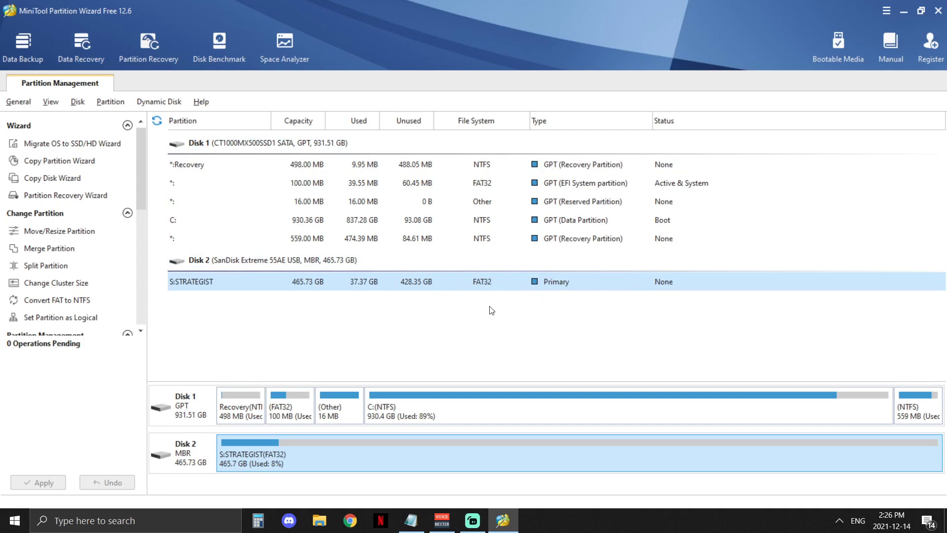
right_click(481, 280)
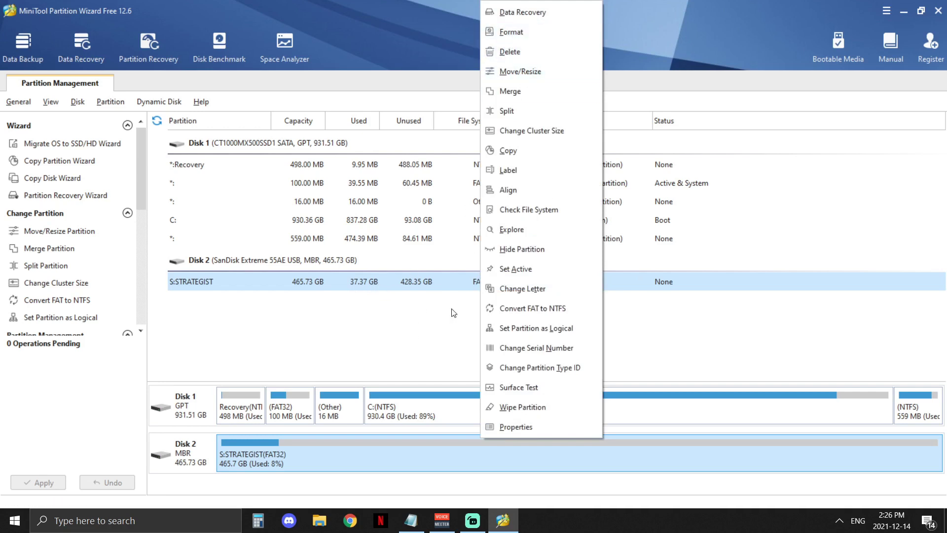
click(455, 333)
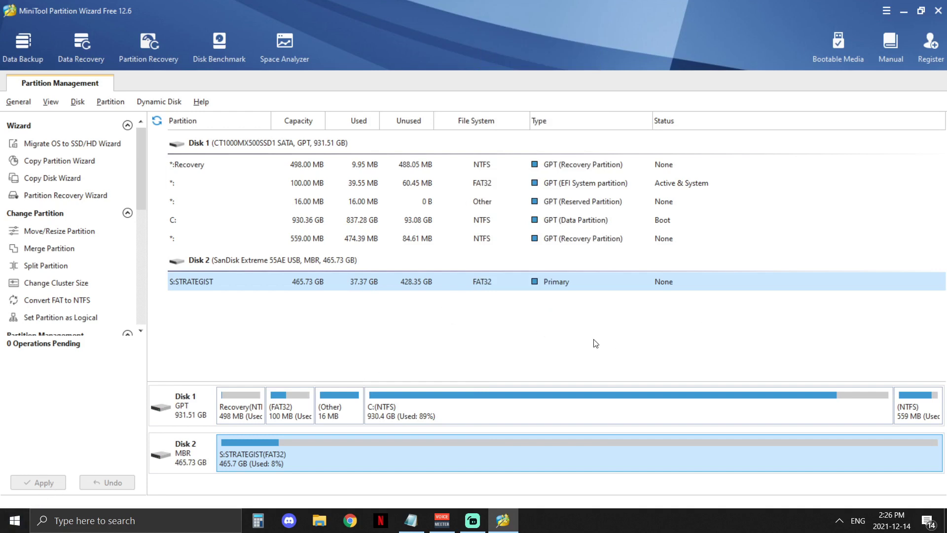